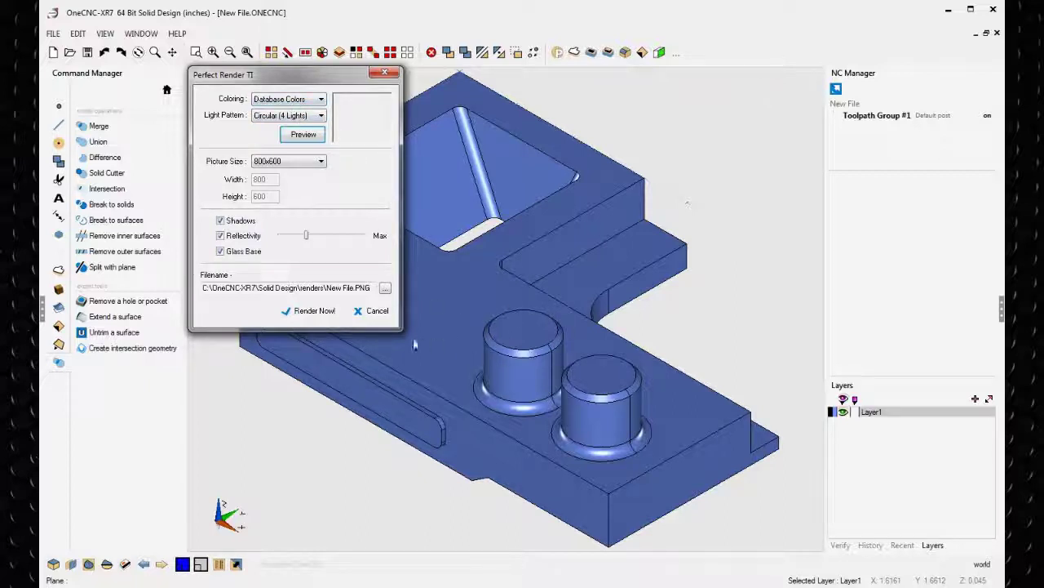
Step: Render the model at 800x600 with database colors, shadows, reflectivity and glass base, and close the finished render
{"action": "left_click", "coordinate": [310, 311]}
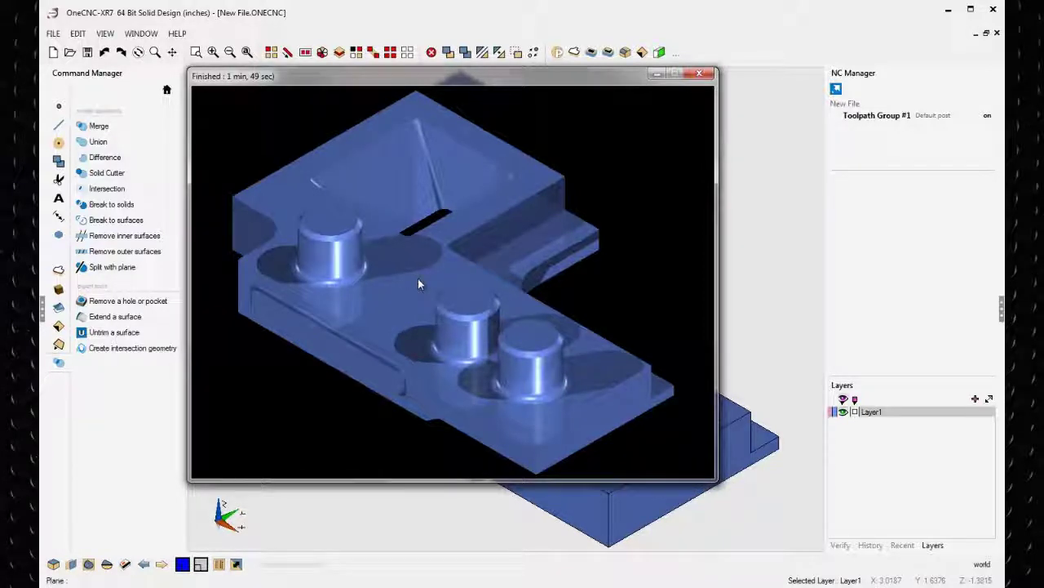
{"action": "left_click", "coordinate": [699, 74]}
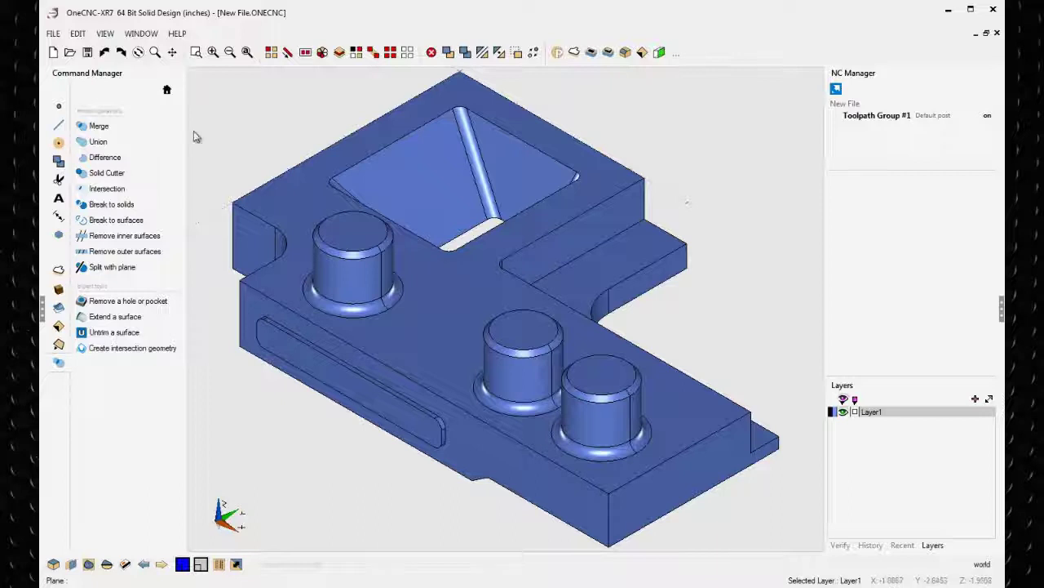
{"action": "left_click", "coordinate": [166, 89]}
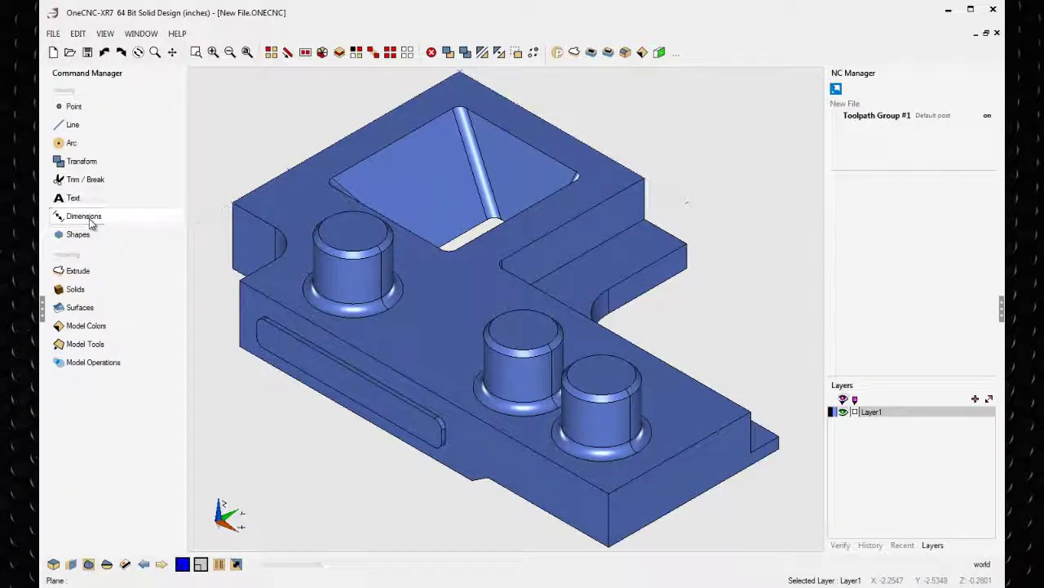
{"action": "left_click", "coordinate": [155, 216]}
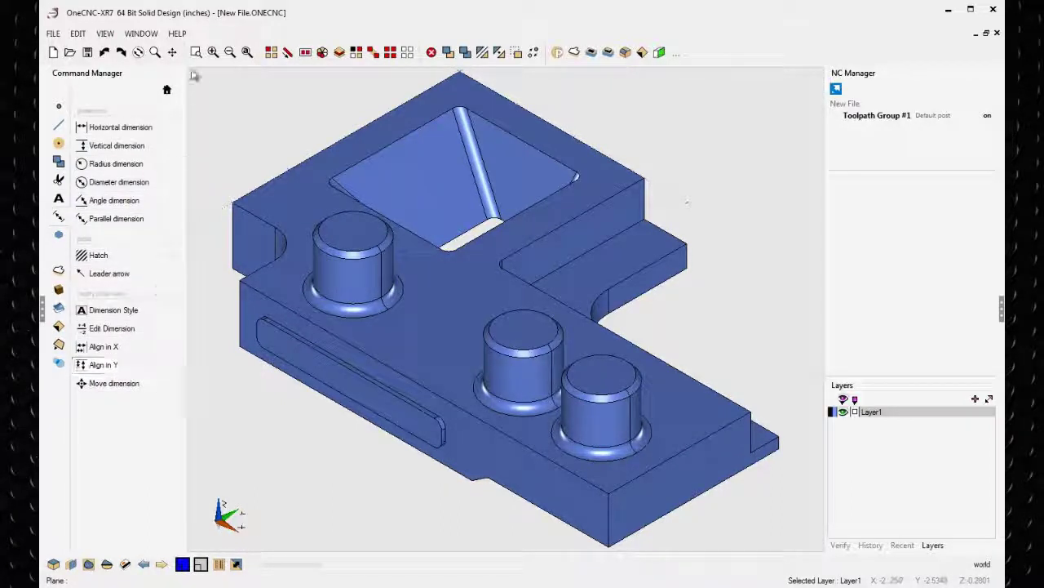
{"action": "left_click", "coordinate": [167, 91]}
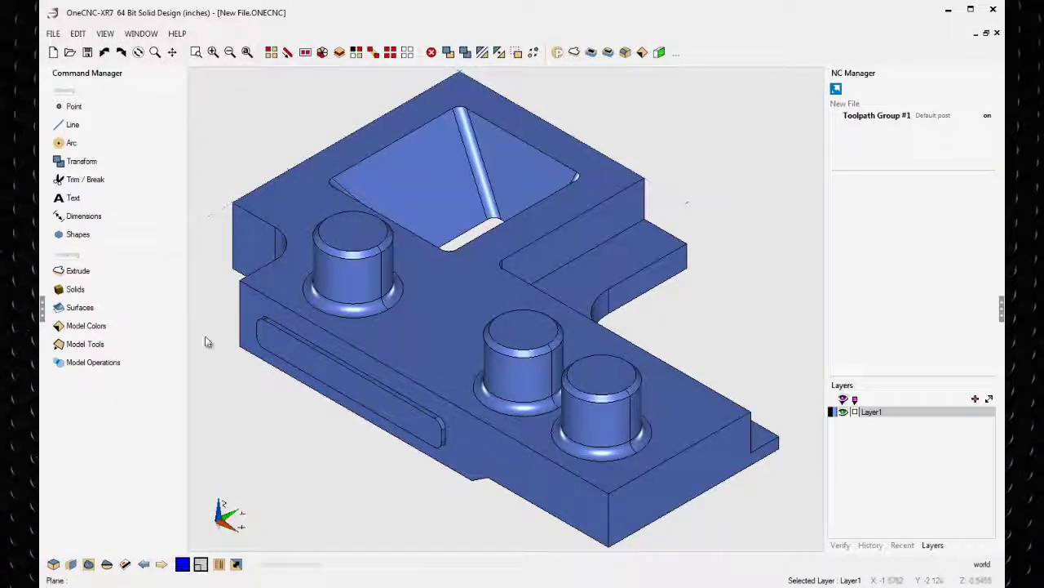
Step: Add a drawing page named Page #1 that uses the ANSI B template
{"action": "left_click", "coordinate": [125, 565]}
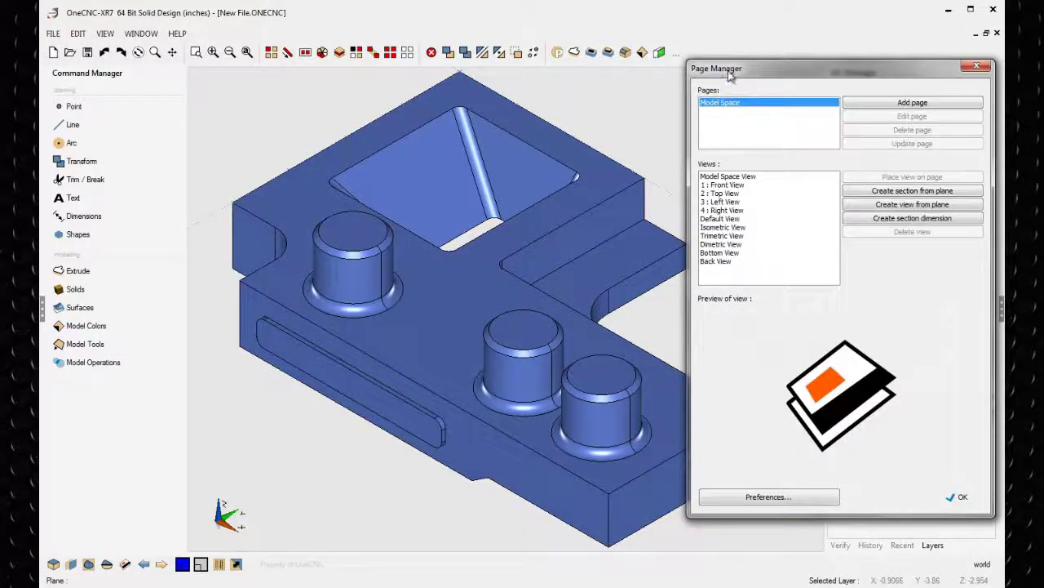
{"action": "left_click_drag", "start_coordinate": [726, 82], "coordinate": [225, 83]}
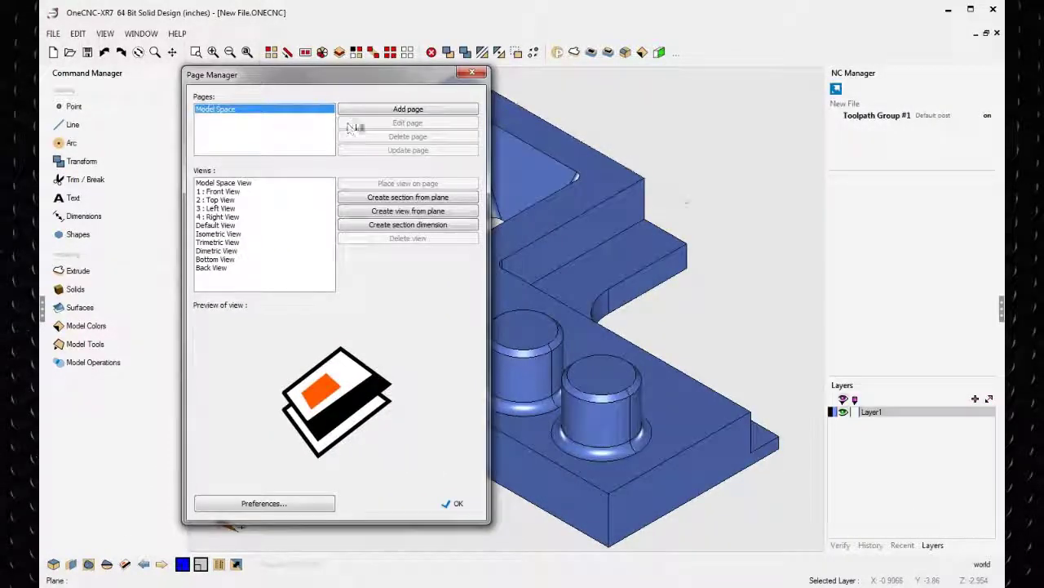
{"action": "left_click", "coordinate": [395, 112]}
{"action": "left_click", "coordinate": [176, 257]}
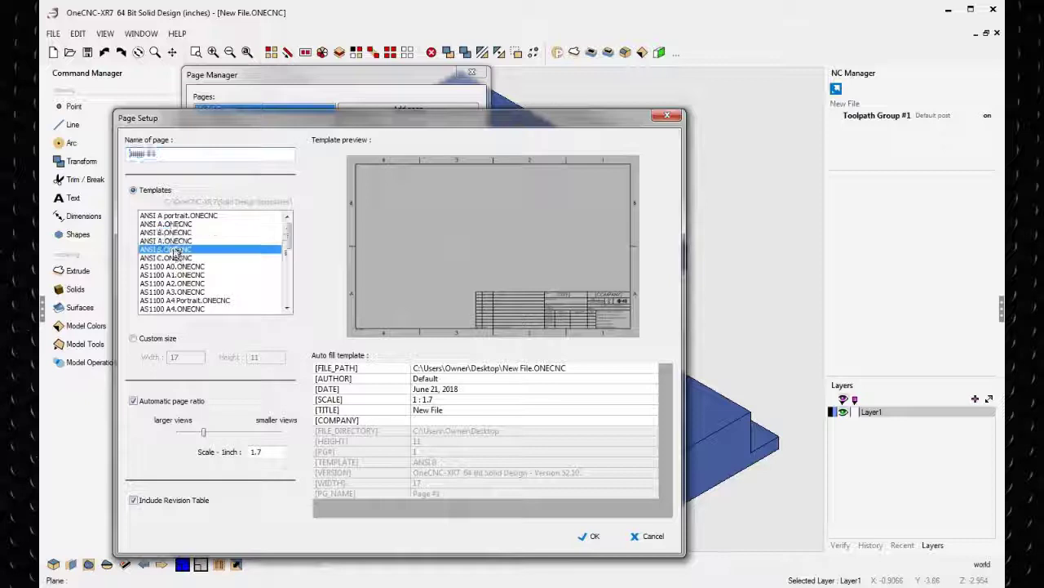
{"action": "left_click", "coordinate": [176, 242]}
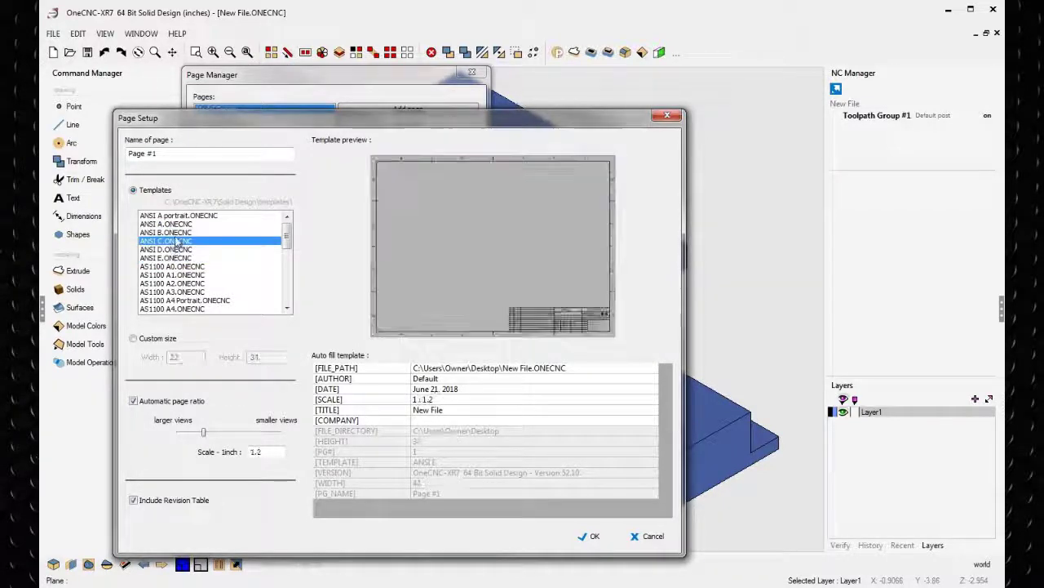
{"action": "key", "text": "Up"}
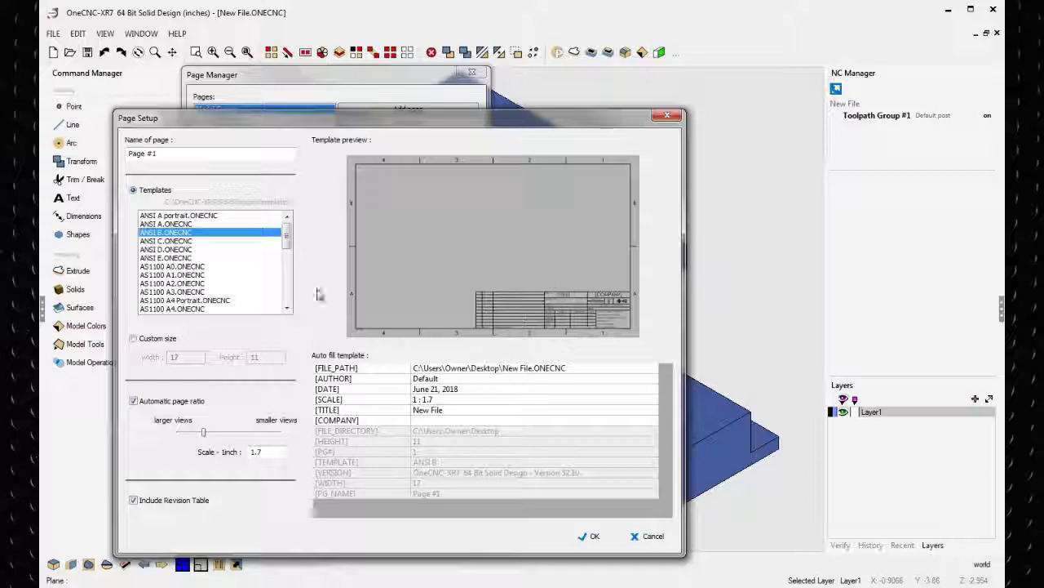
{"action": "left_click", "coordinate": [594, 536]}
Step: Place the model's Top View in the upper-left area of Page #1
{"action": "mouse_move", "coordinate": [333, 84]}
{"action": "left_mouse_down"}
{"action": "mouse_move", "coordinate": [607, 103]}
{"action": "mouse_move", "coordinate": [829, 92]}
{"action": "left_mouse_up"}
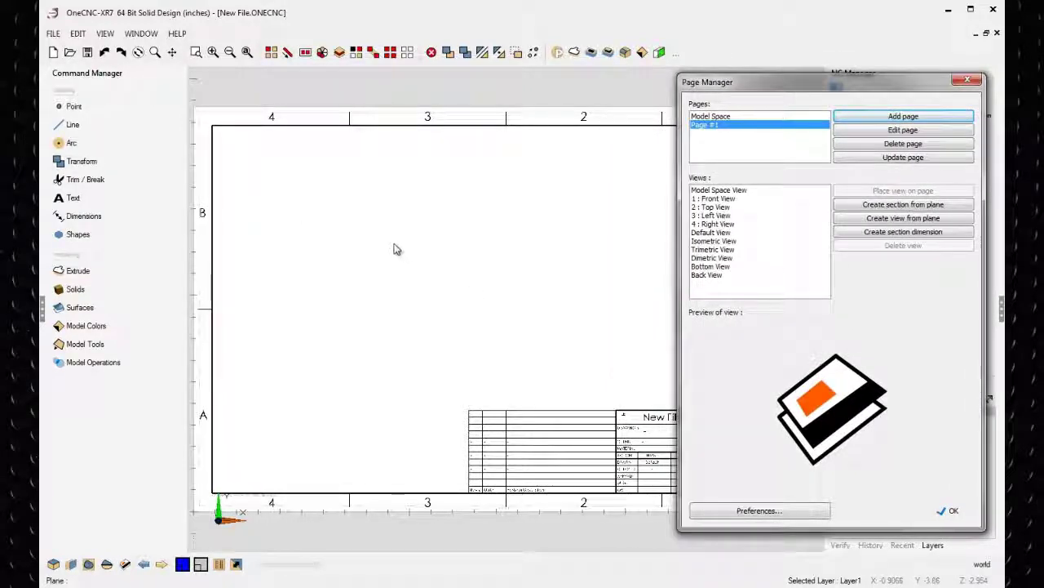
{"action": "left_click", "coordinate": [710, 207]}
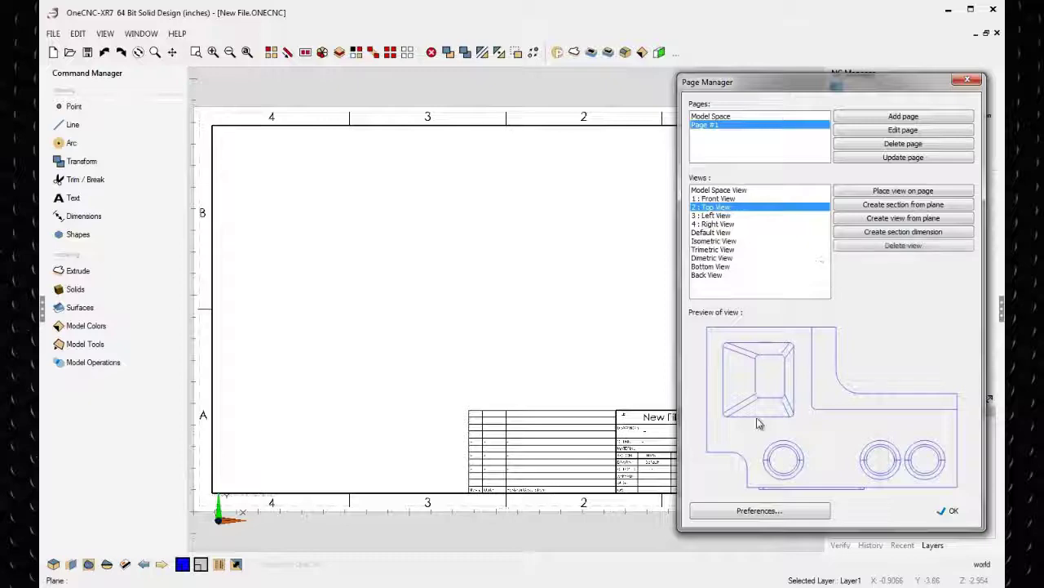
{"action": "left_click", "coordinate": [889, 191]}
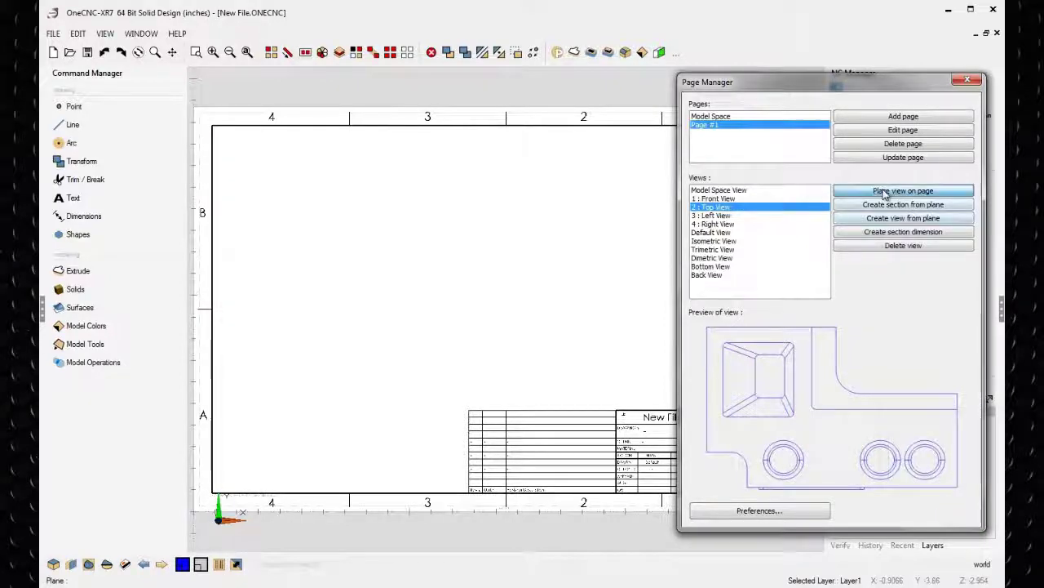
{"action": "left_click", "coordinate": [338, 226]}
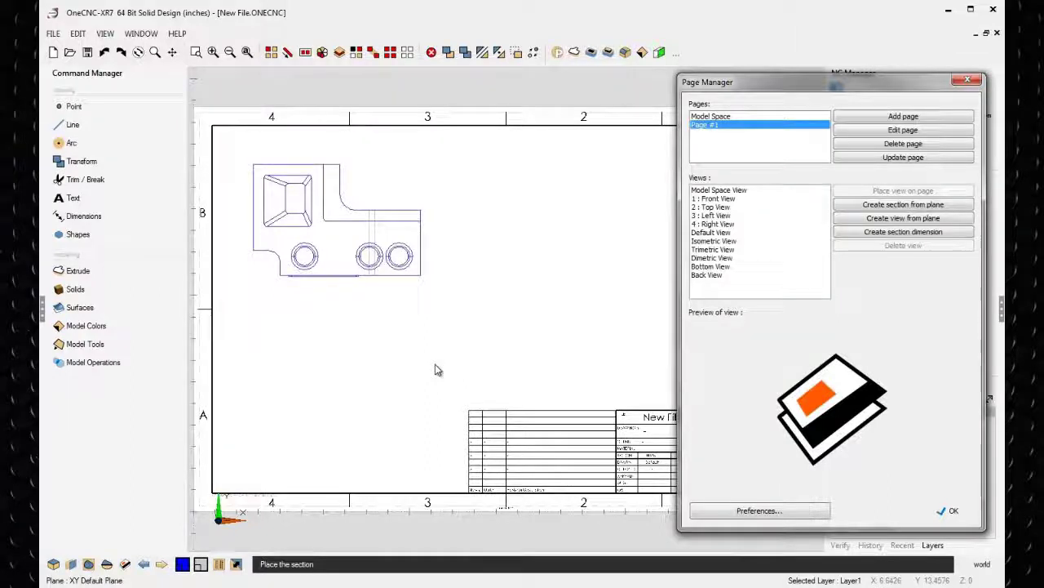
Step: Place the Front View on the page, aligned directly below the top view
{"action": "left_click", "coordinate": [728, 199]}
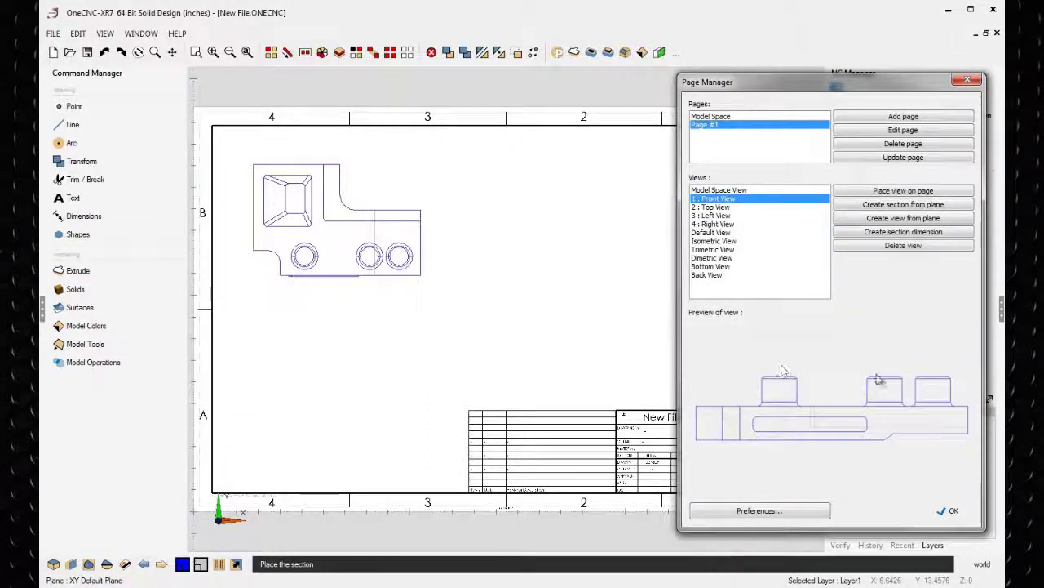
{"action": "left_click", "coordinate": [895, 191]}
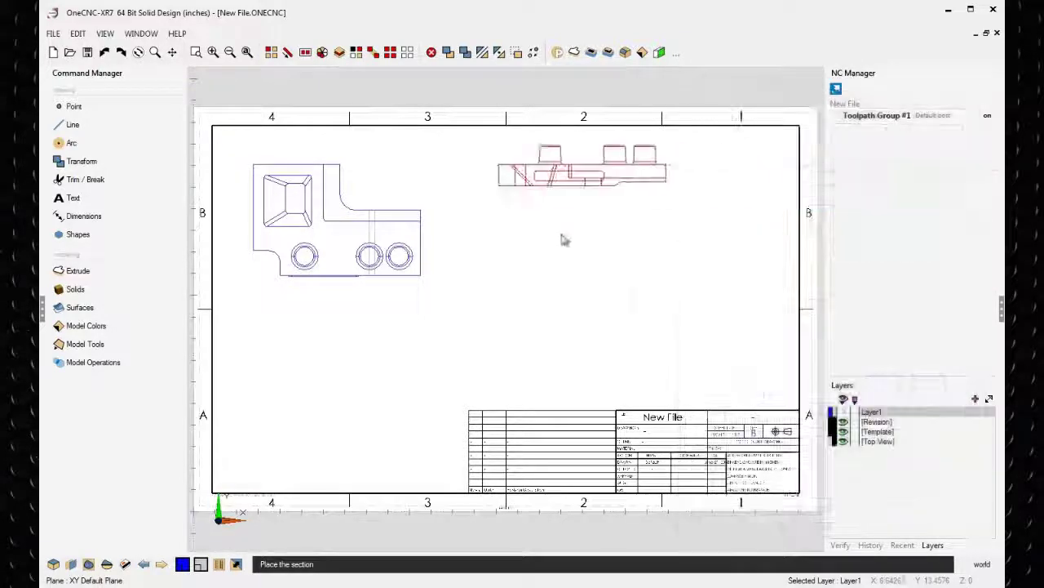
{"action": "left_click", "coordinate": [382, 355]}
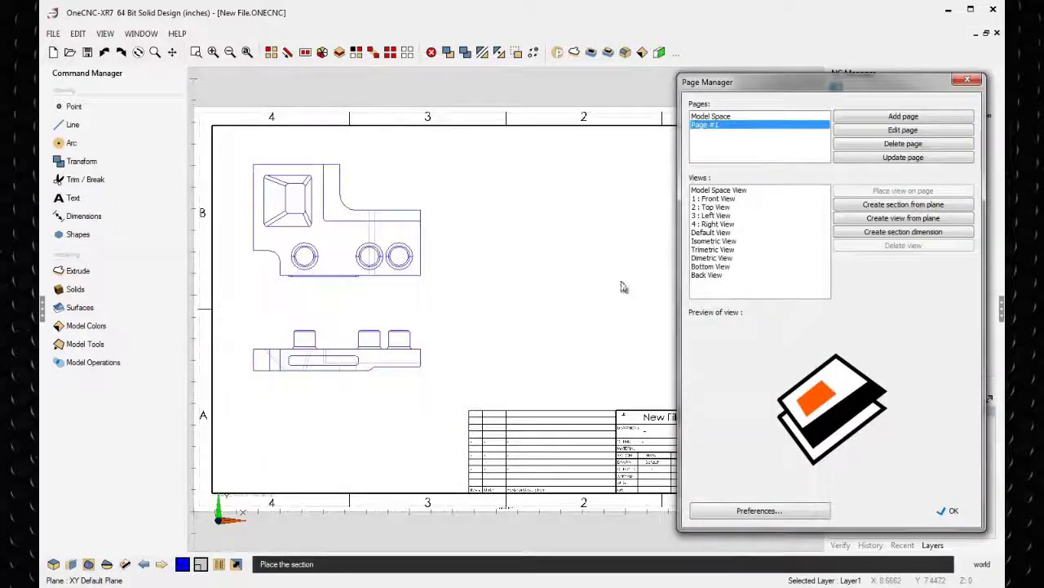
Step: Place the Isometric View in the upper-right area of the sheet and close the page manager
{"action": "left_click", "coordinate": [724, 241]}
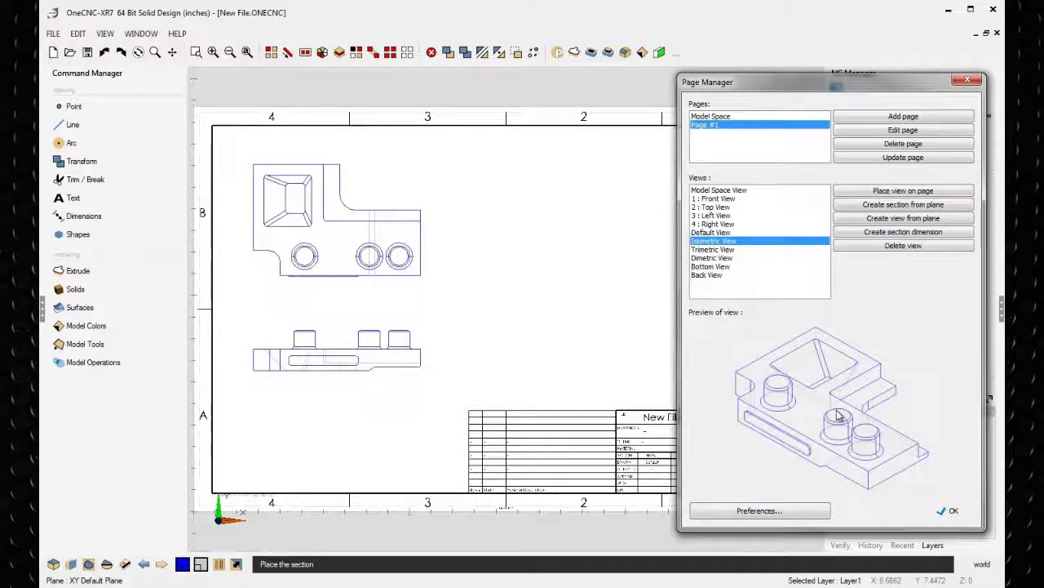
{"action": "left_click", "coordinate": [873, 191]}
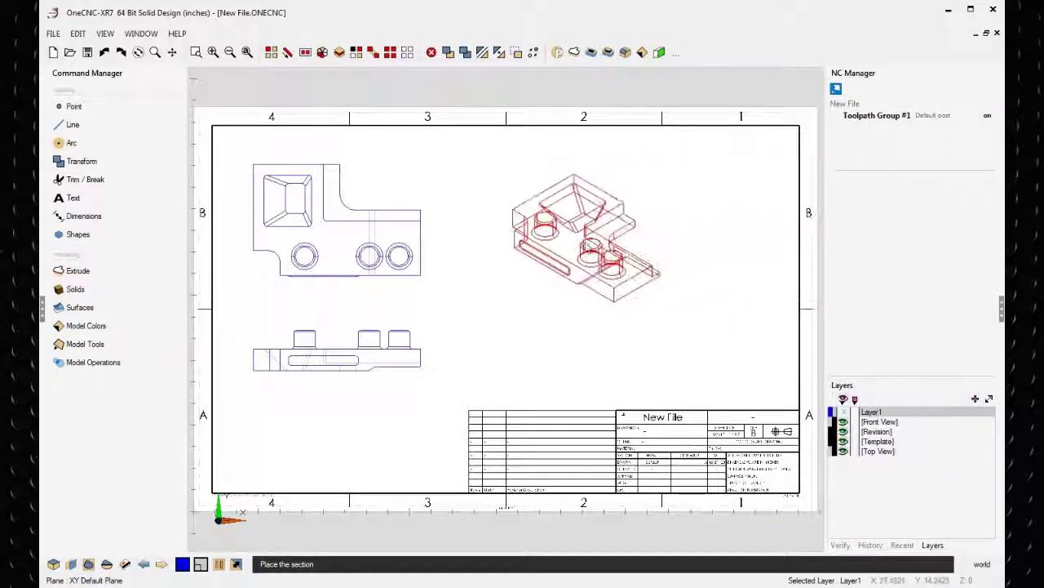
{"action": "left_click", "coordinate": [688, 219]}
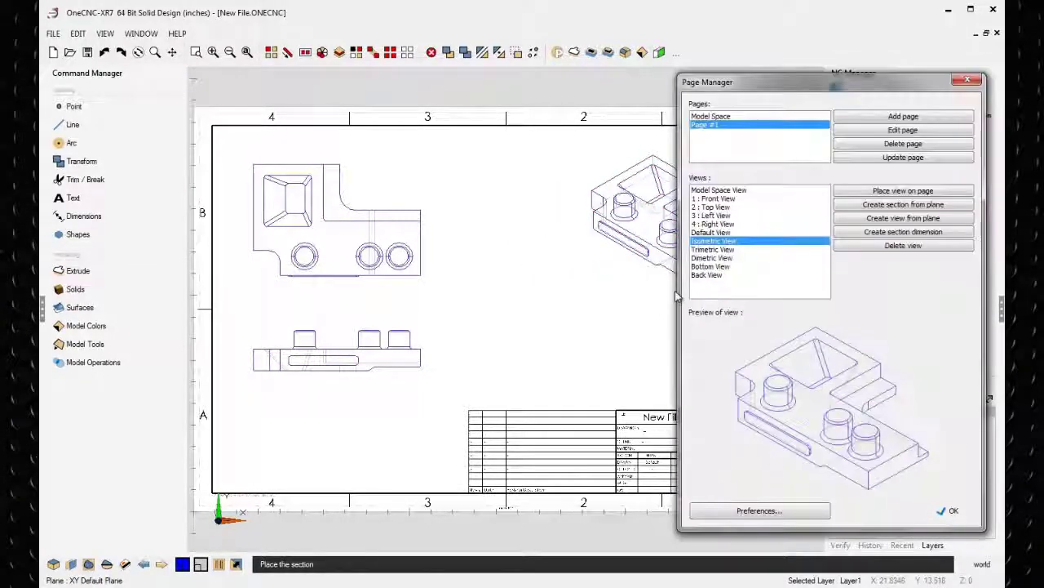
{"action": "left_click", "coordinate": [968, 81]}
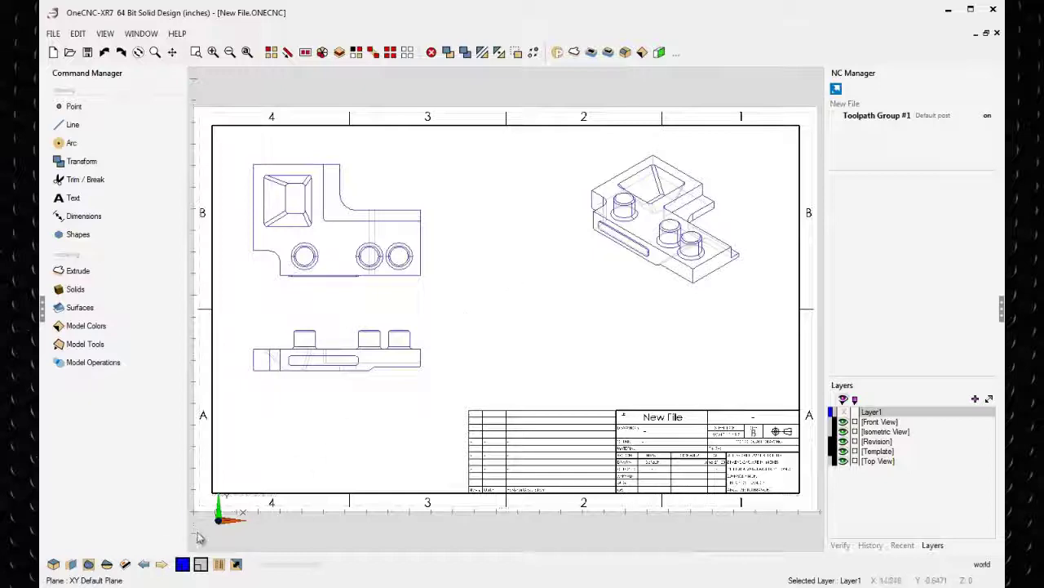
Step: Return to model space and, in top view, draw a 1-inch diameter circle between the tapered pocket and the round bosses
{"action": "left_click", "coordinate": [144, 564]}
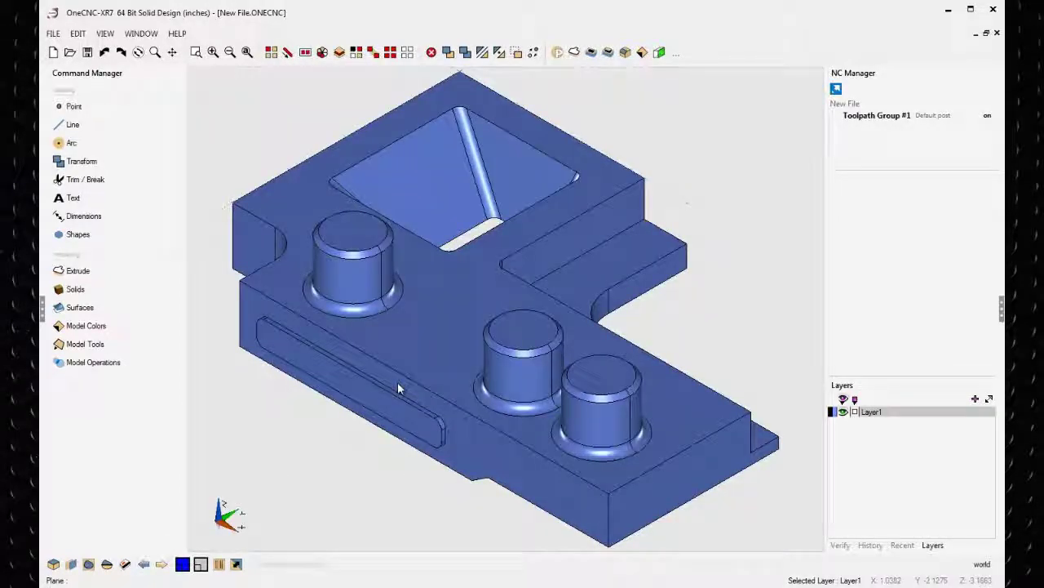
{"action": "right_click", "coordinate": [451, 380]}
{"action": "left_click", "coordinate": [450, 380]}
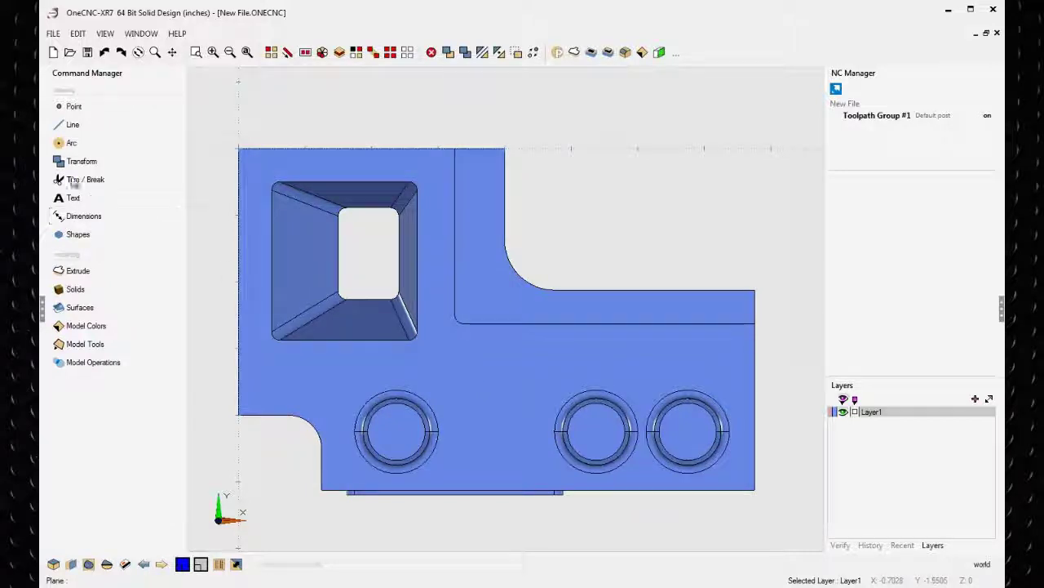
{"action": "left_click", "coordinate": [68, 143]}
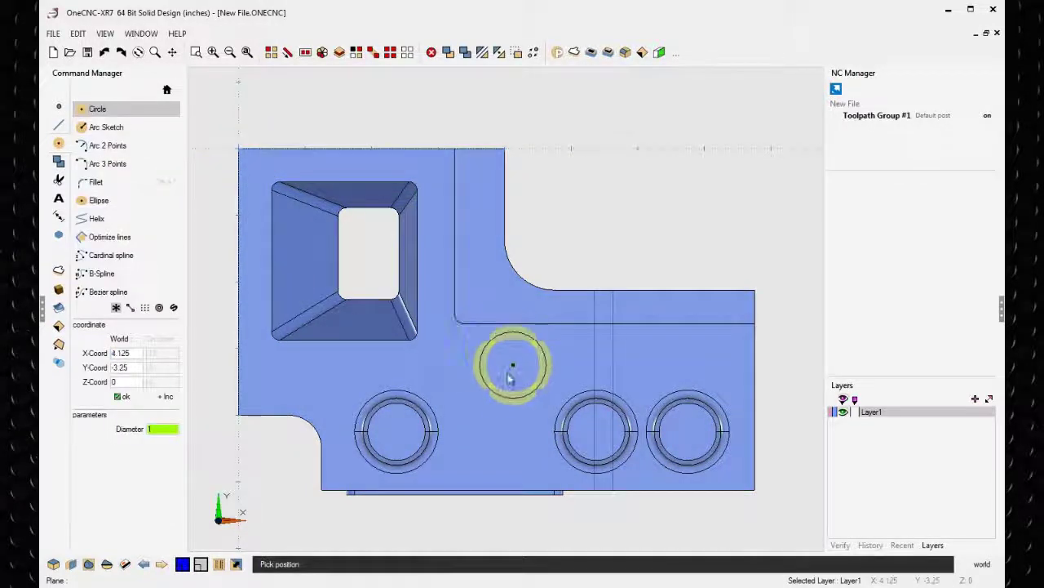
{"action": "left_click", "coordinate": [495, 379]}
Step: Extrude-cut the circle through the full thickness of the plate to make a hole
{"action": "middle_click_drag", "start_coordinate": [590, 355], "coordinate": [575, 171]}
{"action": "left_click", "coordinate": [590, 52]}
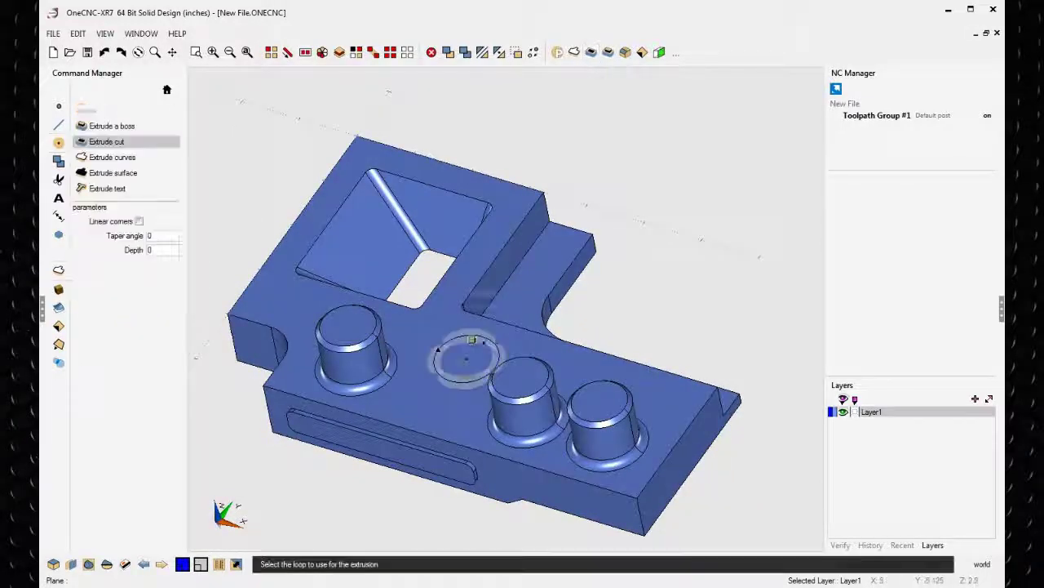
{"action": "left_click", "coordinate": [471, 339]}
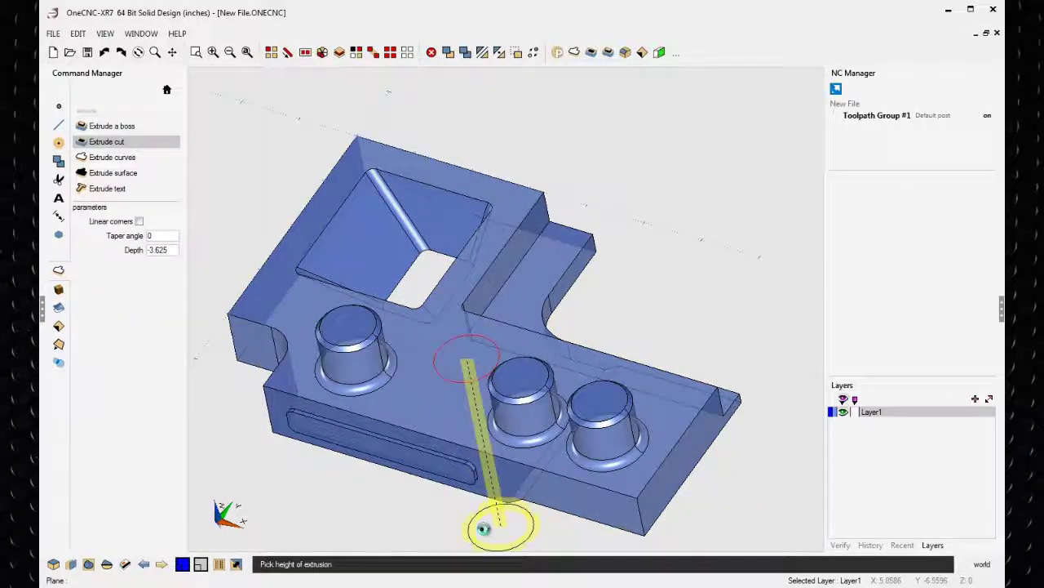
{"action": "left_click", "coordinate": [693, 319]}
{"action": "middle_click_drag", "start_coordinate": [656, 287], "coordinate": [665, 341]}
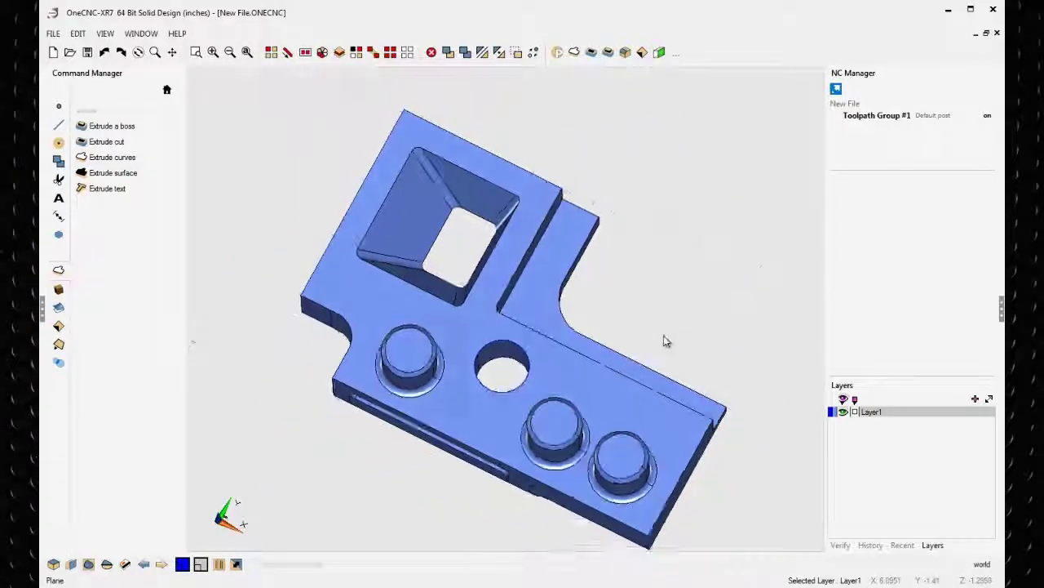
Step: Go back to drawing Page #1 and update its views with the model change
{"action": "left_click", "coordinate": [145, 565]}
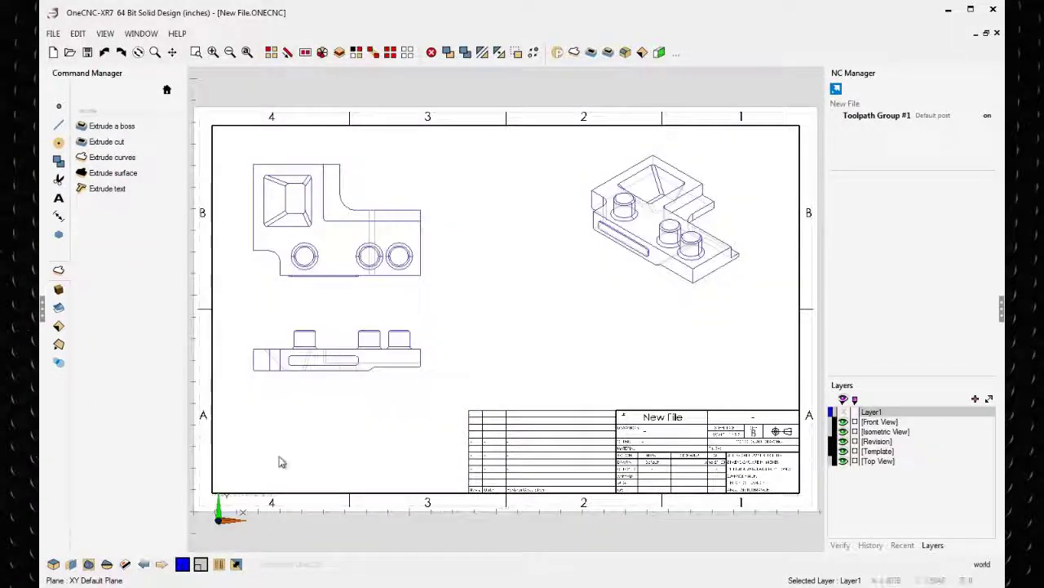
{"action": "left_click", "coordinate": [125, 564]}
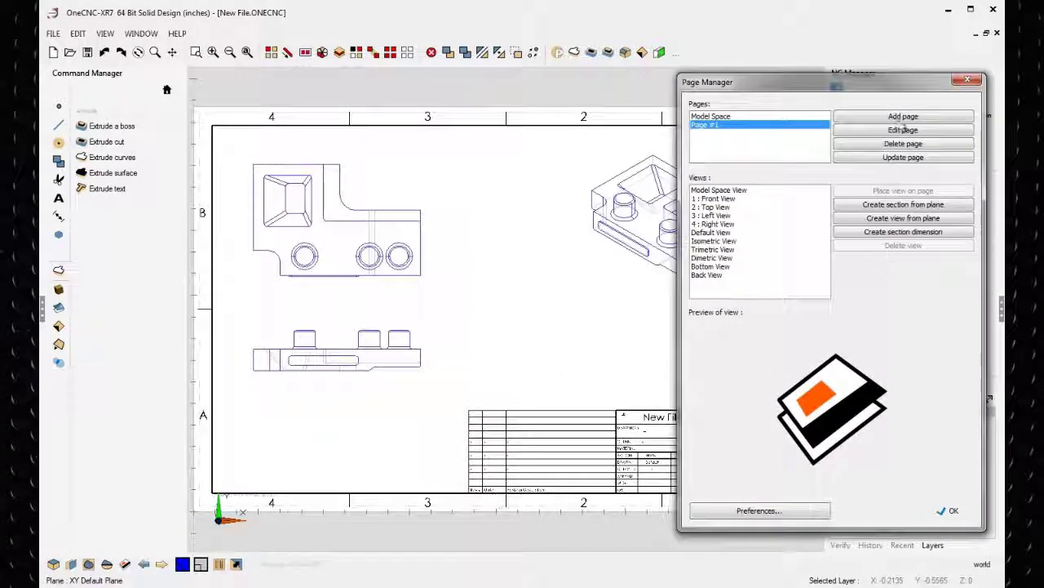
{"action": "left_click", "coordinate": [903, 157]}
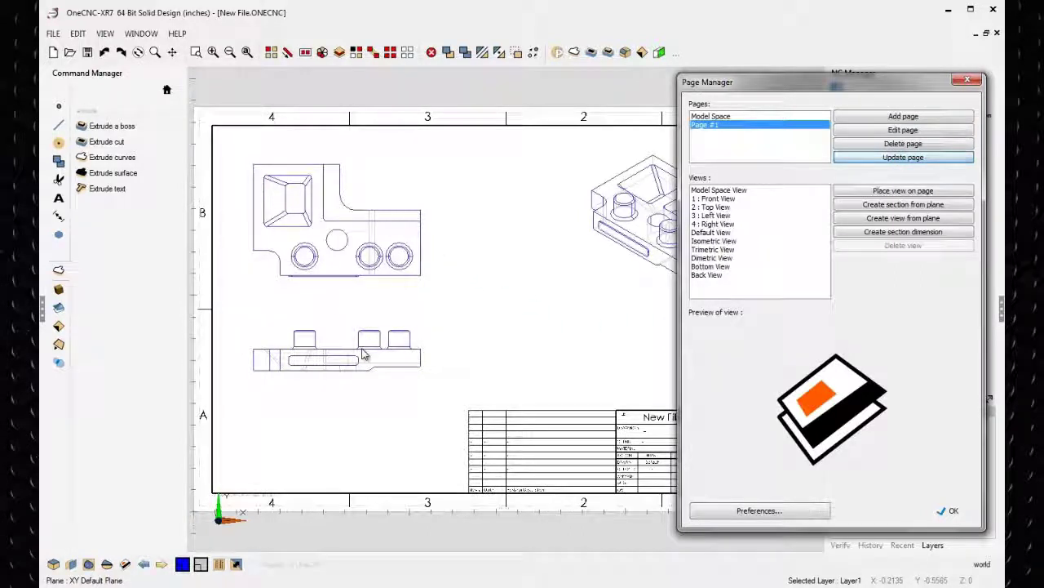
{"action": "left_click", "coordinate": [949, 512]}
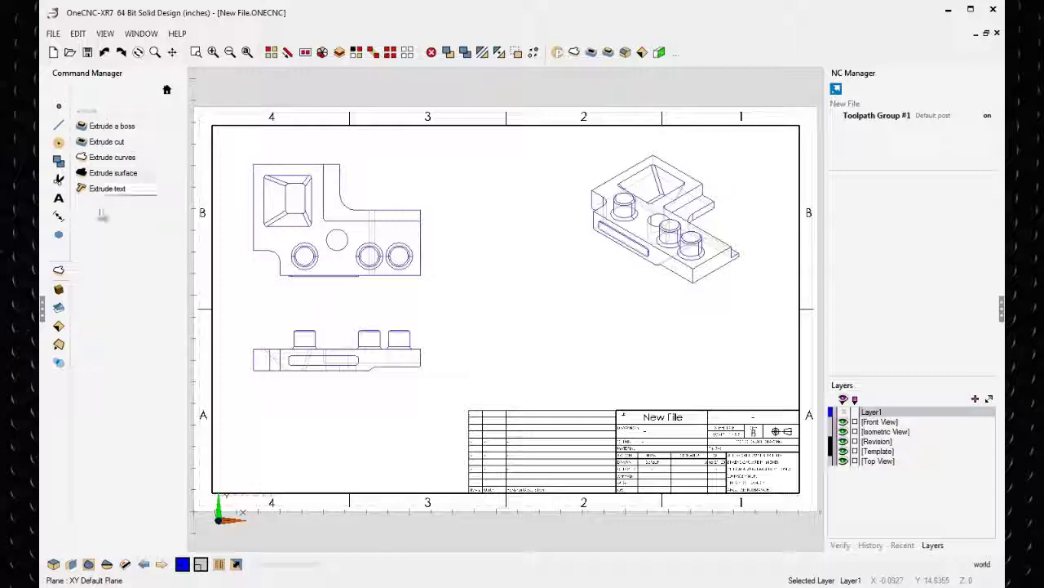
Step: Add a horizontal dimension above the top view, spanning the part's upper edge
{"action": "left_click", "coordinate": [58, 216]}
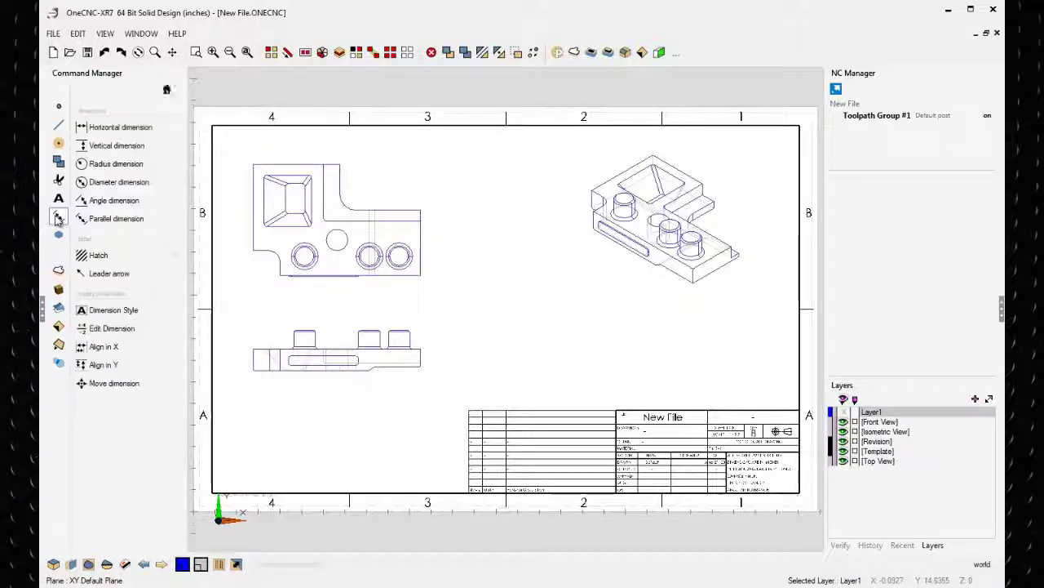
{"action": "left_click", "coordinate": [114, 127]}
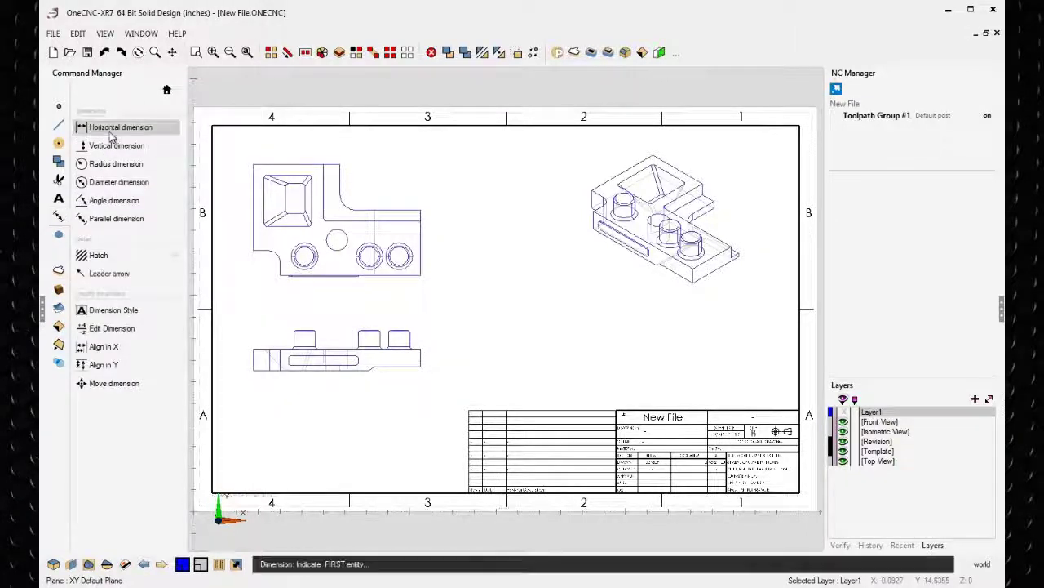
{"action": "left_click", "coordinate": [341, 170]}
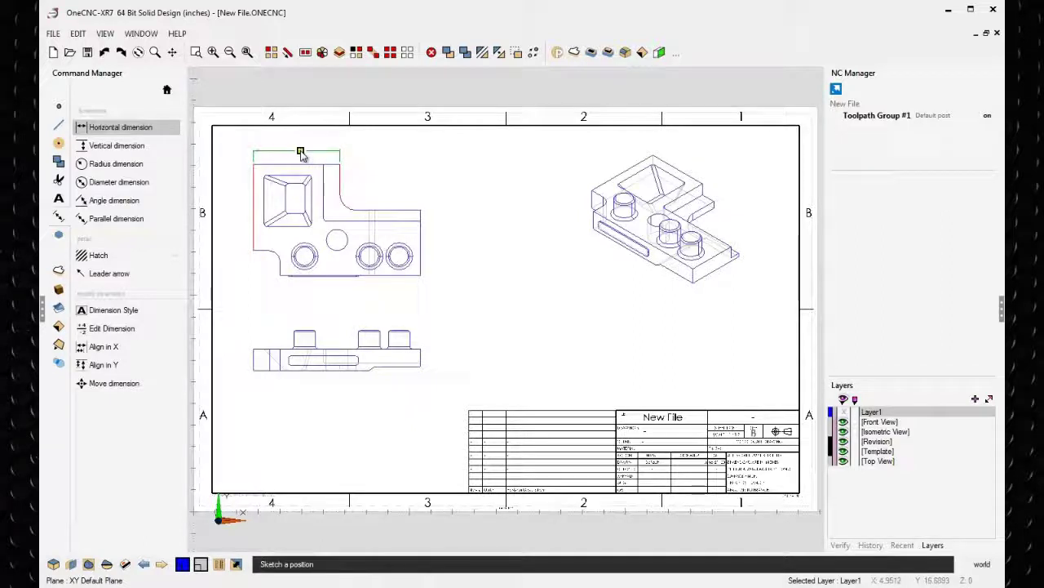
{"action": "left_click", "coordinate": [300, 155]}
Step: Add a vertical dimension to the left of the top view, spanning the part's straight left edge
{"action": "left_click", "coordinate": [122, 145]}
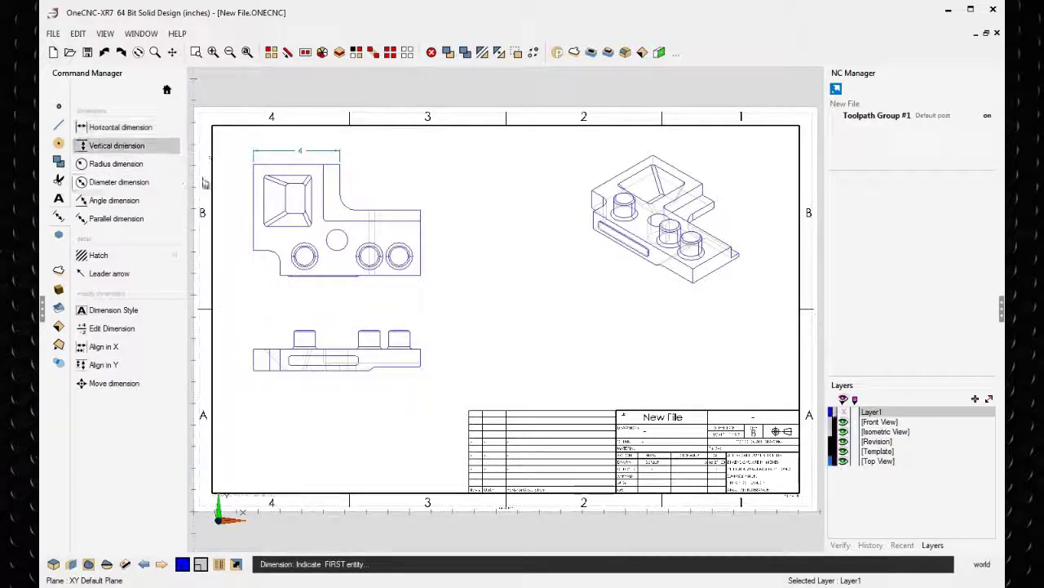
{"action": "left_click", "coordinate": [249, 174]}
{"action": "left_click", "coordinate": [254, 250]}
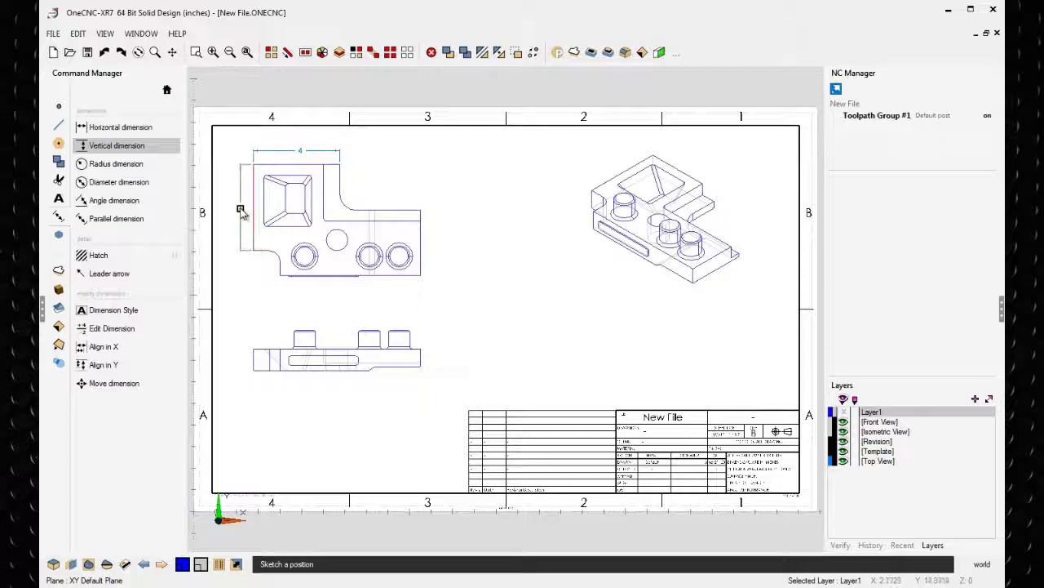
{"action": "left_click", "coordinate": [241, 210]}
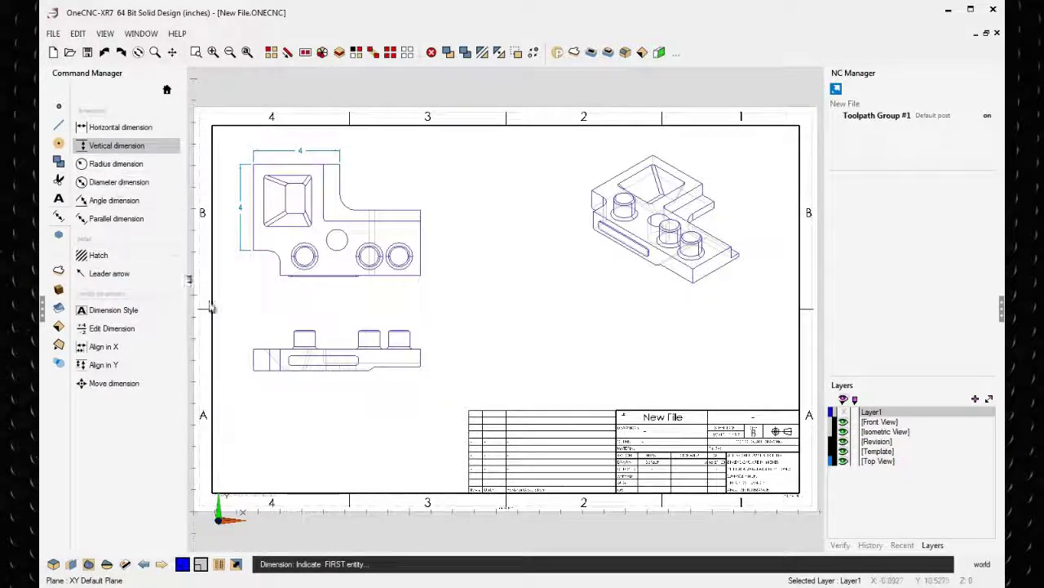
Step: Add a vertical dimension for the plate thickness at the left end of the front view
{"action": "left_click", "coordinate": [257, 351]}
{"action": "left_click", "coordinate": [258, 368]}
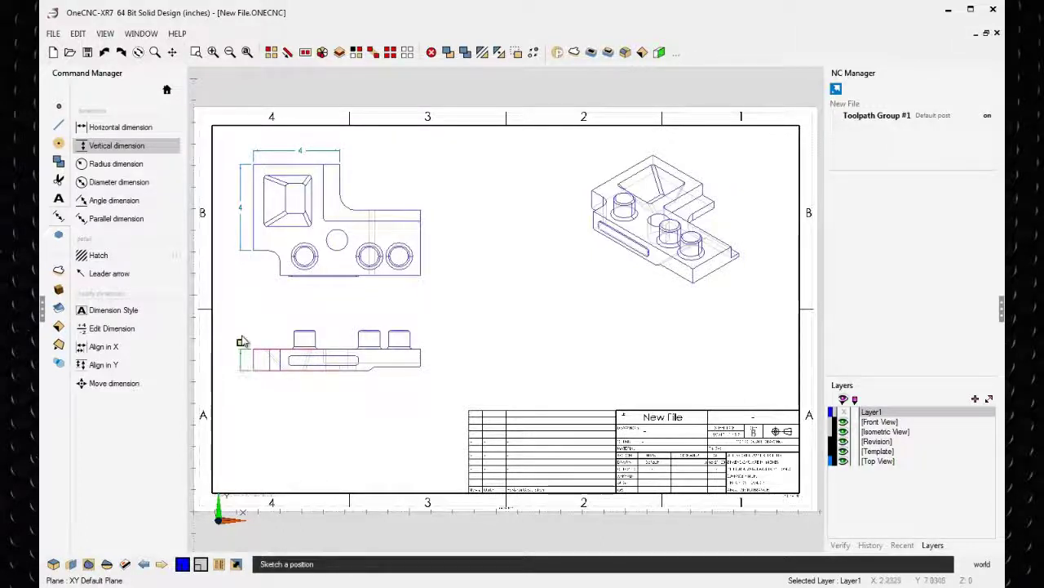
{"action": "left_click", "coordinate": [242, 342]}
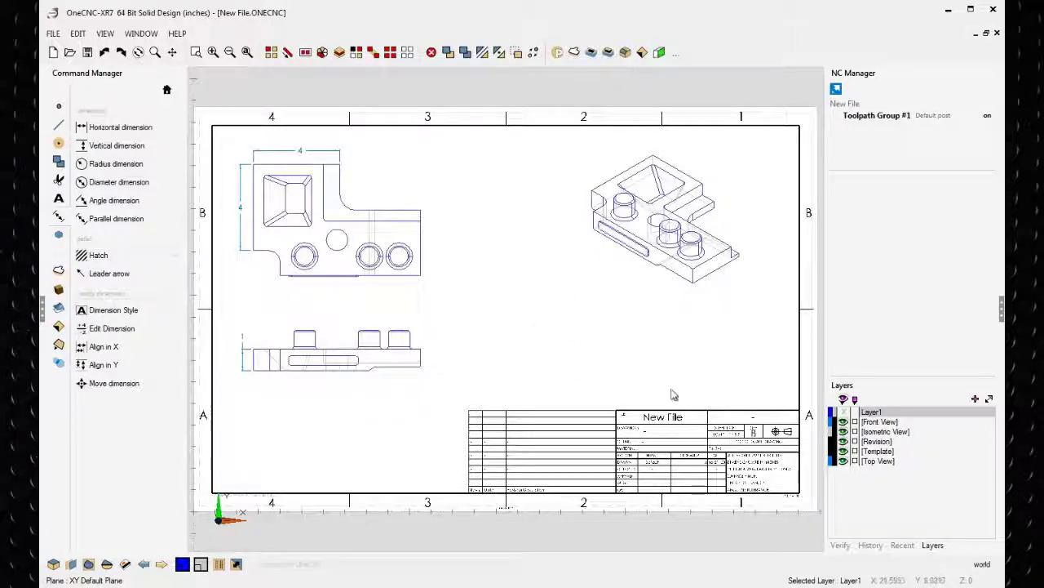
Step: Switch back and forth between the solid model and the drawing page to compare them
{"action": "left_click", "coordinate": [144, 564]}
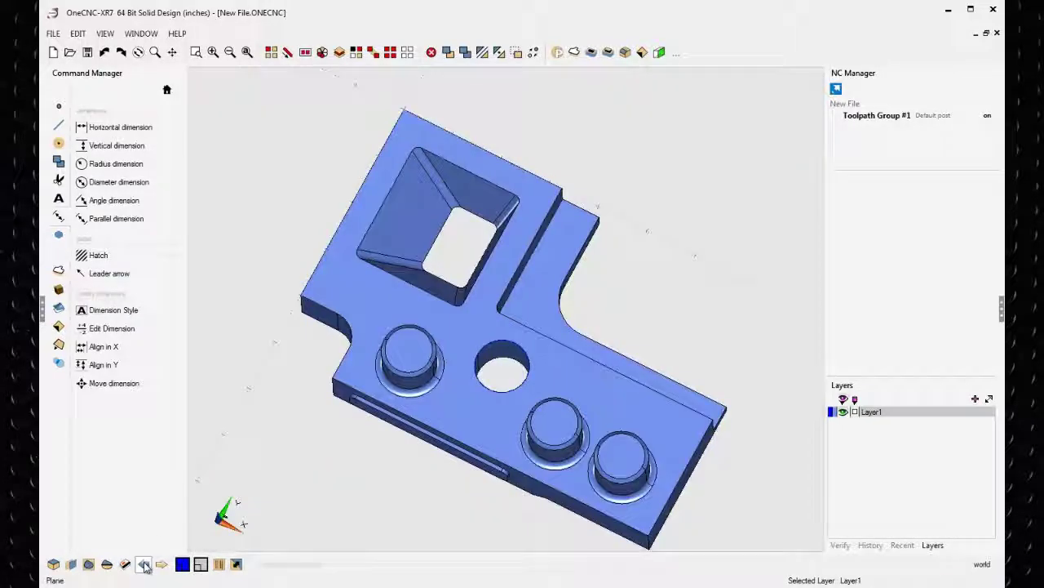
{"action": "left_click", "coordinate": [143, 564]}
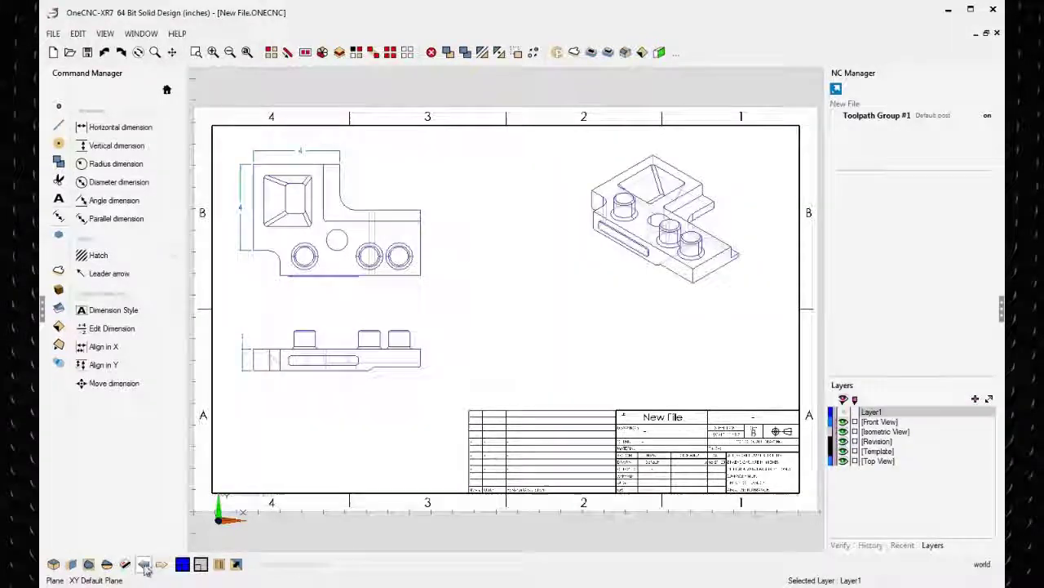
{"action": "left_click", "coordinate": [160, 565]}
{"action": "left_click", "coordinate": [160, 565]}
{"action": "left_click", "coordinate": [143, 564]}
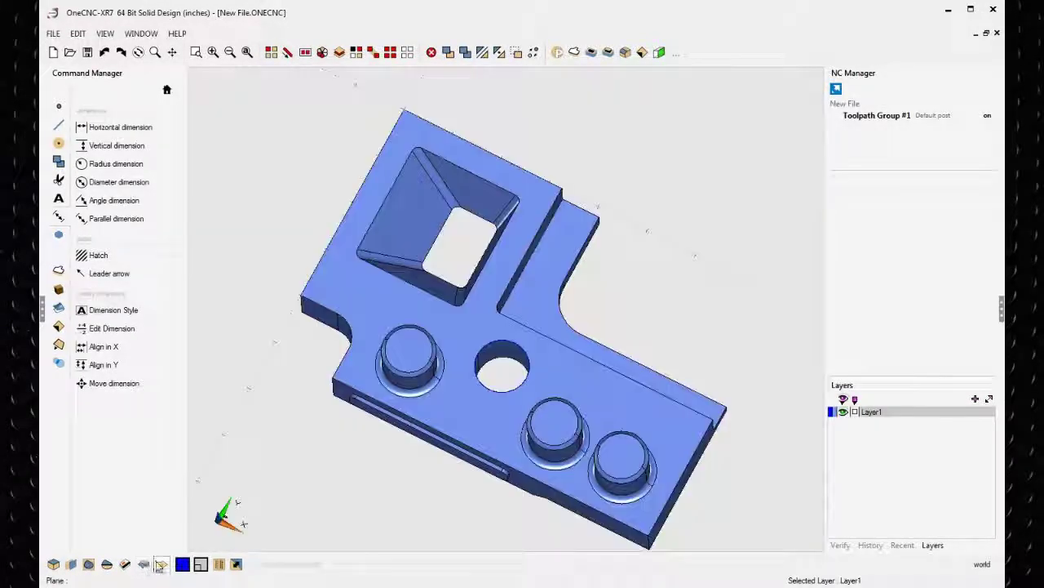
{"action": "left_click", "coordinate": [160, 565]}
{"action": "left_click", "coordinate": [143, 564]}
{"action": "left_click", "coordinate": [161, 565]}
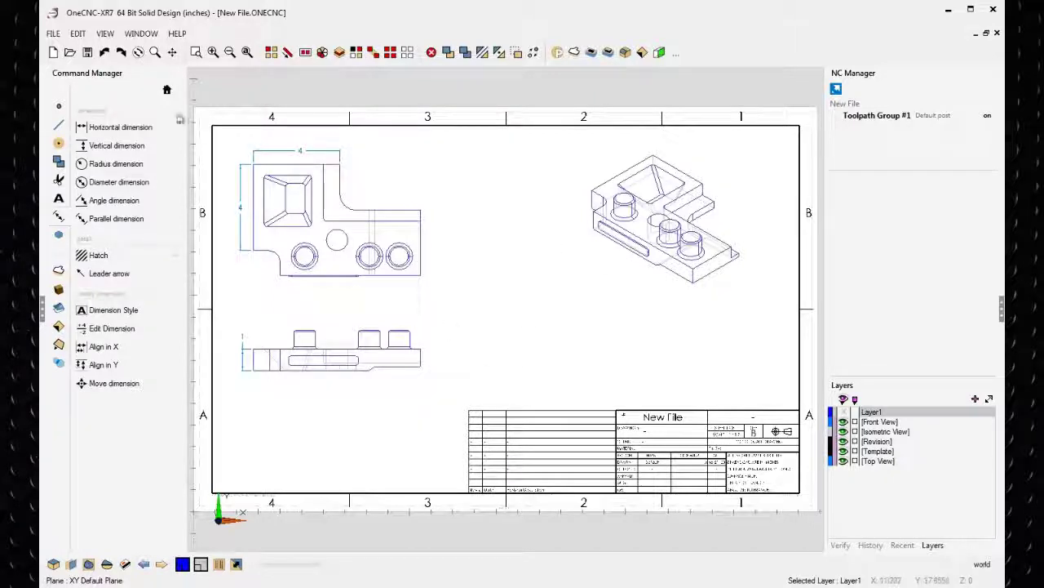
Step: Export the drawing page as New File.PDF on the Desktop, replacing the existing file, at Letter-Portrait size and 150 dpi, and look through the PDF
{"action": "left_click", "coordinate": [52, 33]}
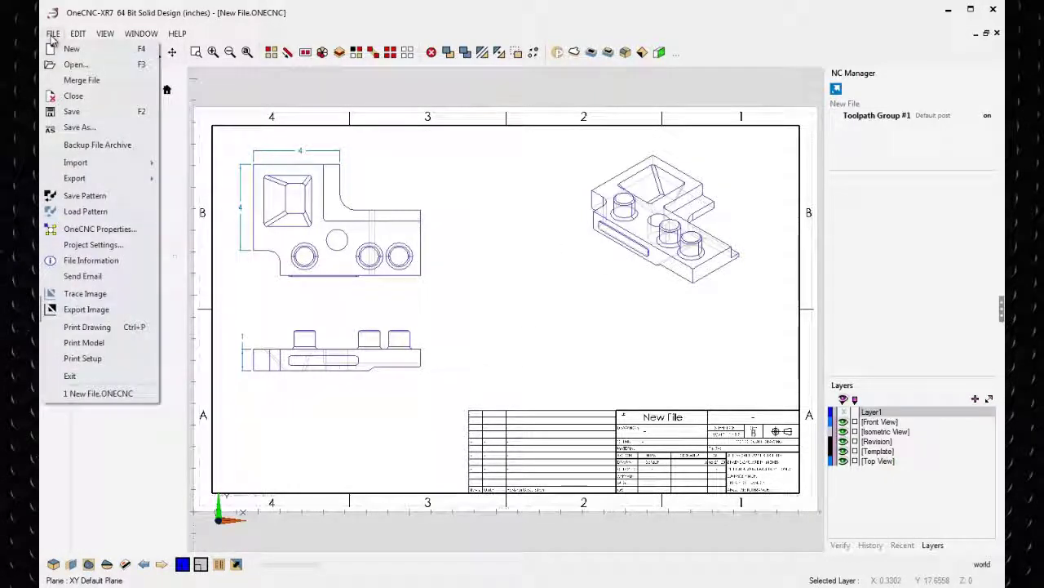
{"action": "left_click", "coordinate": [86, 310]}
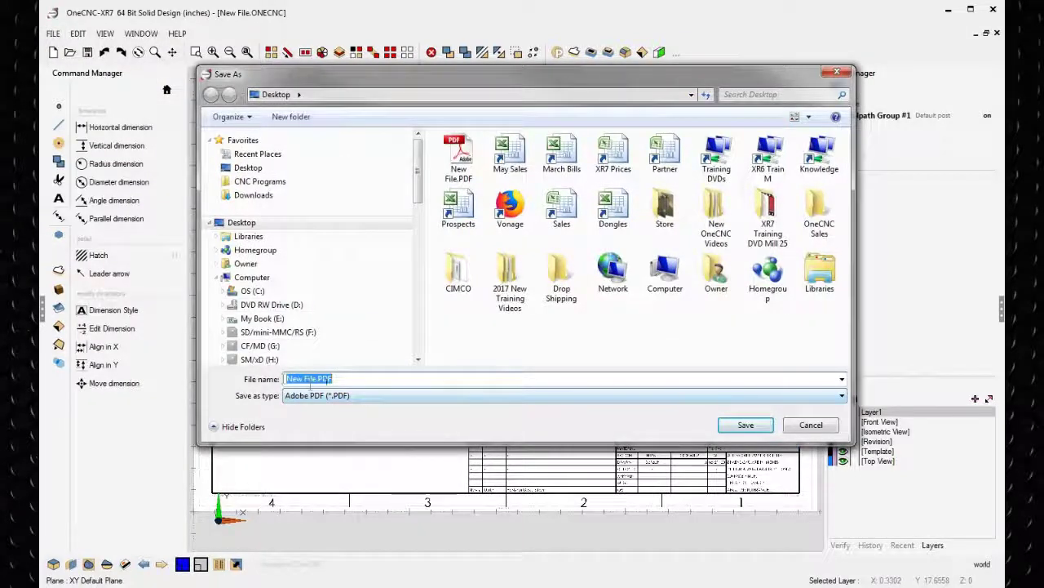
{"action": "left_click", "coordinate": [748, 426]}
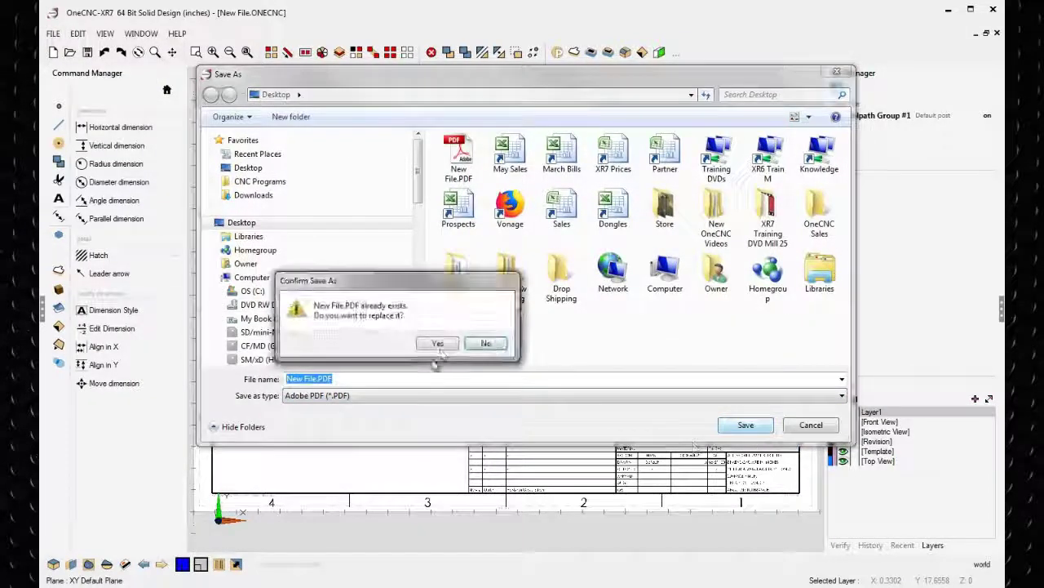
{"action": "left_click", "coordinate": [436, 346]}
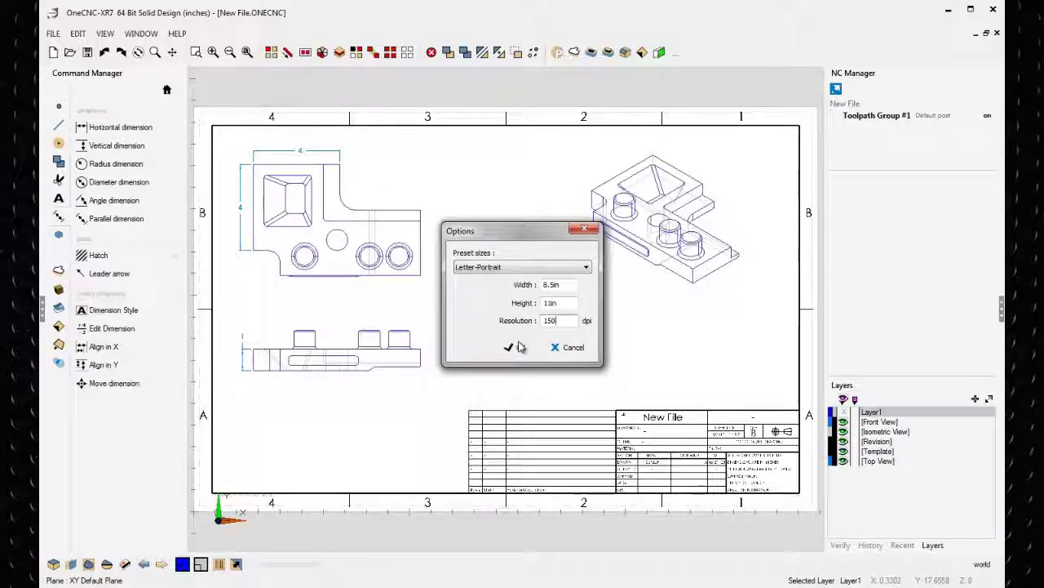
{"action": "left_click", "coordinate": [517, 346]}
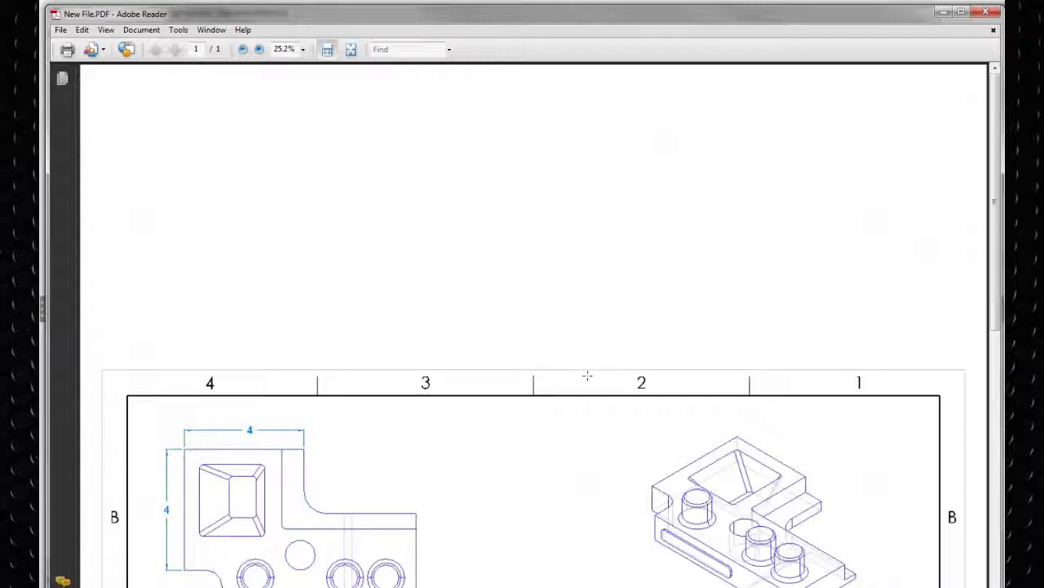
{"action": "left_click_drag", "start_coordinate": [996, 306], "coordinate": [995, 346]}
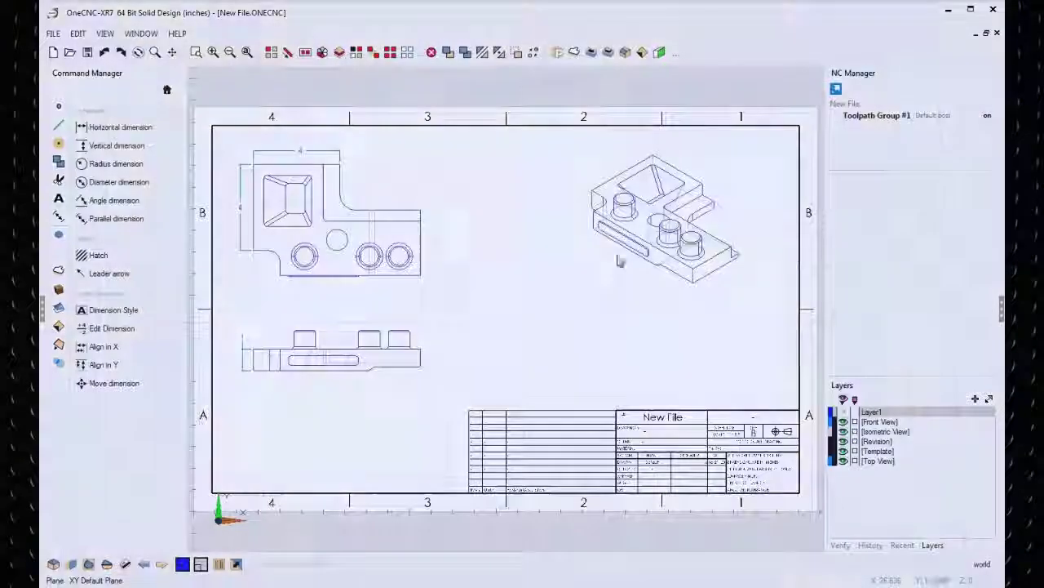